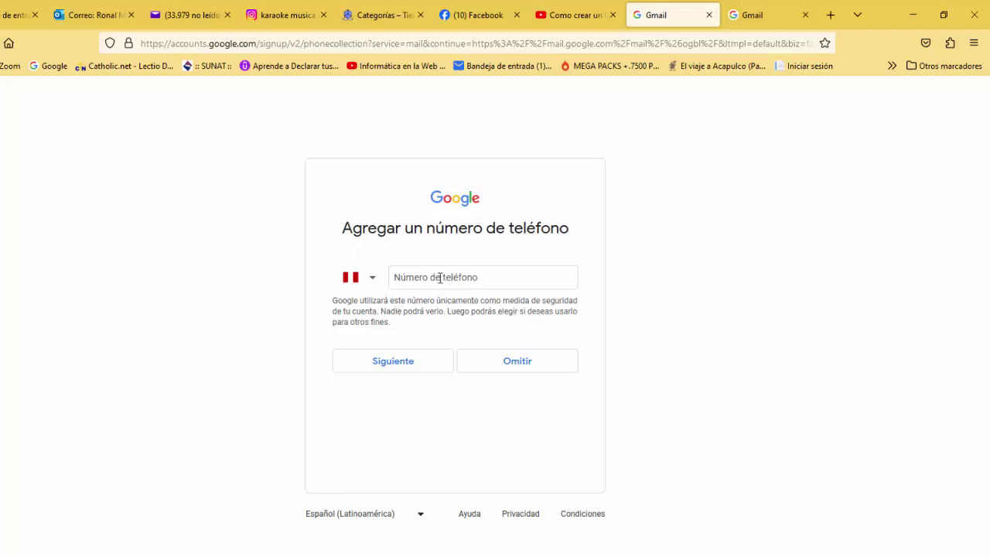
- Paste a recovery phone number into the new Google account and submit it
{"action": "left_click", "coordinate": [520, 365]}
{"action": "left_click", "coordinate": [420, 276]}
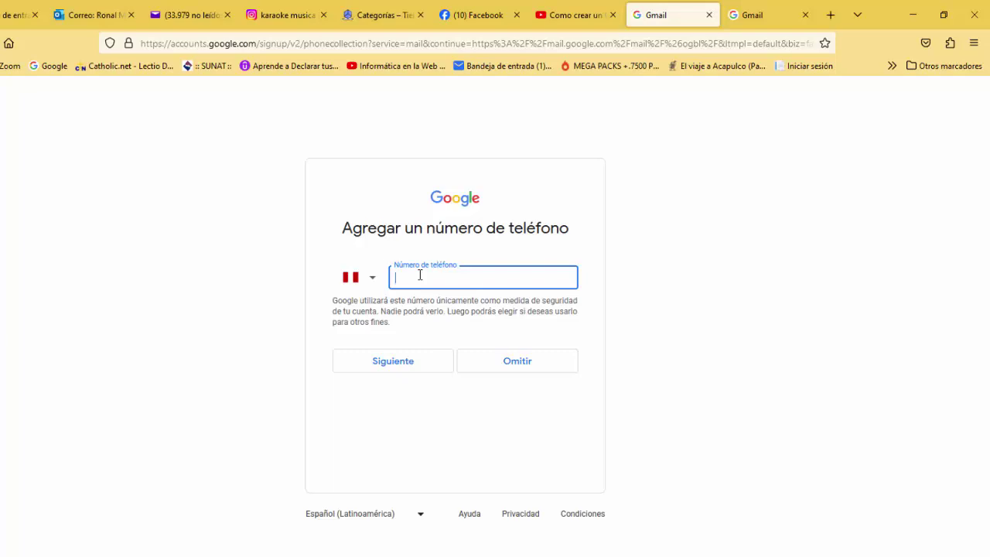
{"action": "left_click", "coordinate": [387, 362]}
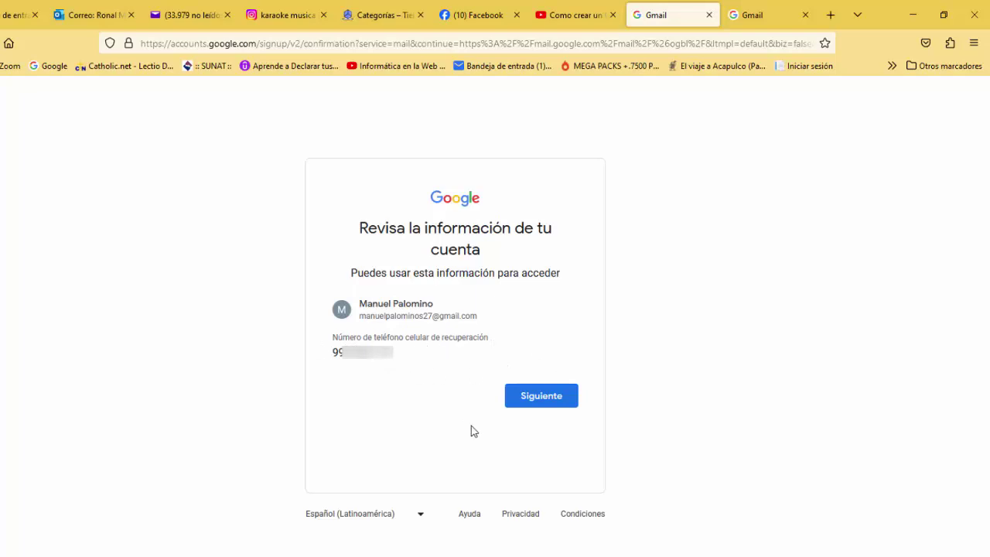
- Confirm the reviewed account details, then read through and accept Google's privacy terms
{"action": "left_click", "coordinate": [541, 397]}
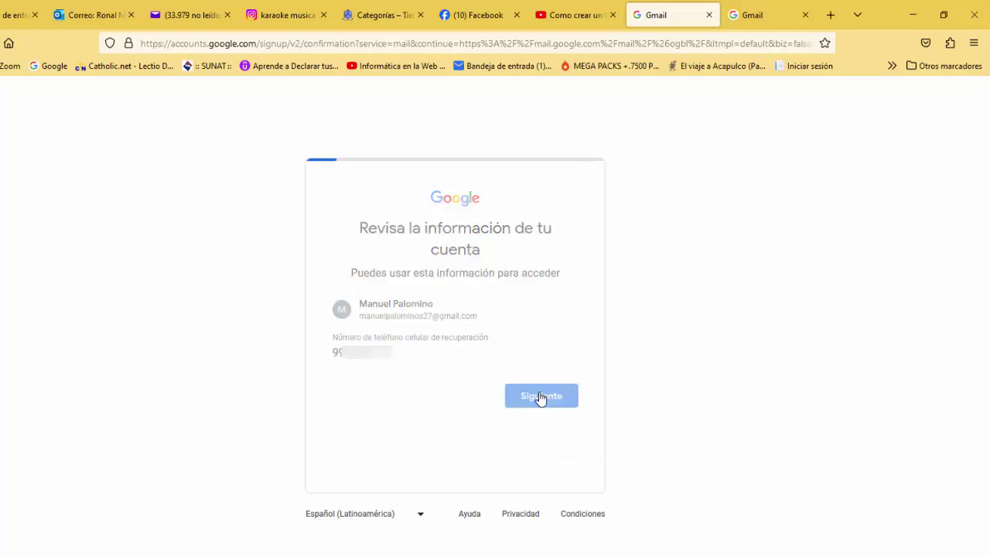
{"action": "scroll", "coordinate": [542, 396], "scroll_direction": "down", "scroll_amount": 6}
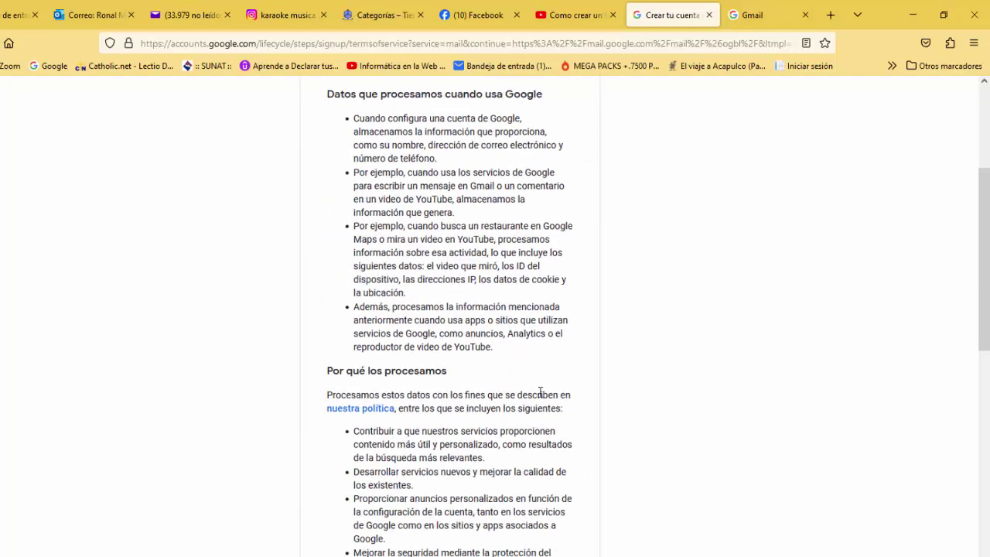
{"action": "scroll", "coordinate": [539, 392], "scroll_direction": "down", "scroll_amount": 4}
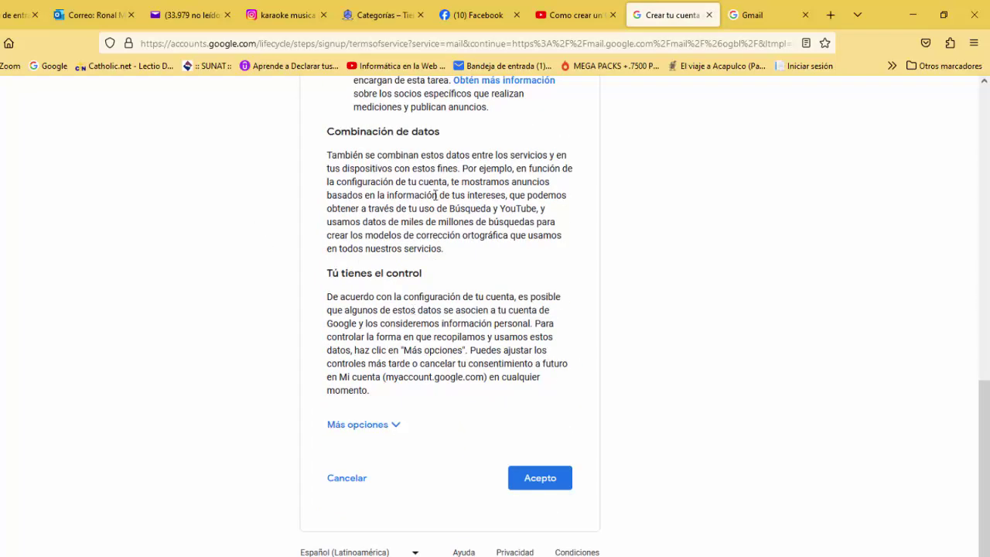
{"action": "scroll", "coordinate": [435, 195], "scroll_direction": "up", "scroll_amount": 4}
{"action": "scroll", "coordinate": [464, 294], "scroll_direction": "down", "scroll_amount": 4}
{"action": "scroll", "coordinate": [482, 324], "scroll_direction": "up", "scroll_amount": 2}
{"action": "scroll", "coordinate": [482, 324], "scroll_direction": "down", "scroll_amount": 2}
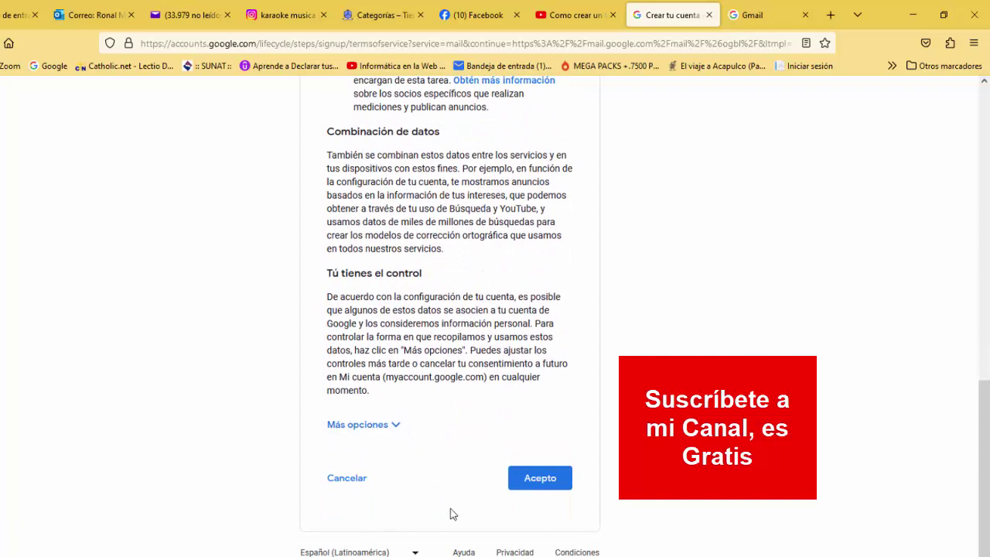
{"action": "left_click", "coordinate": [538, 479]}
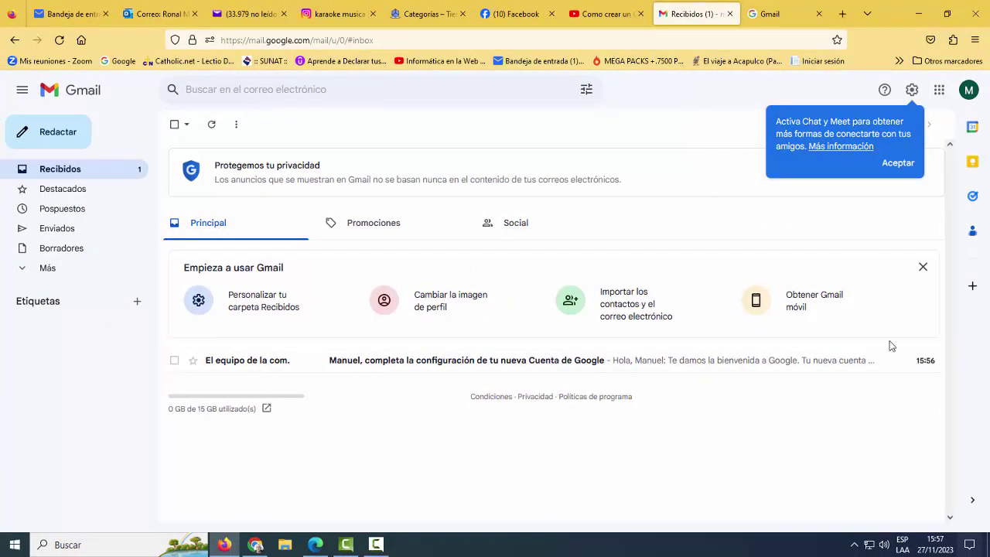
- Dismiss the Chat and Meet prompt and check the Destacados, Pospuestos, Enviados and Papelera folders
{"action": "left_click", "coordinate": [896, 164]}
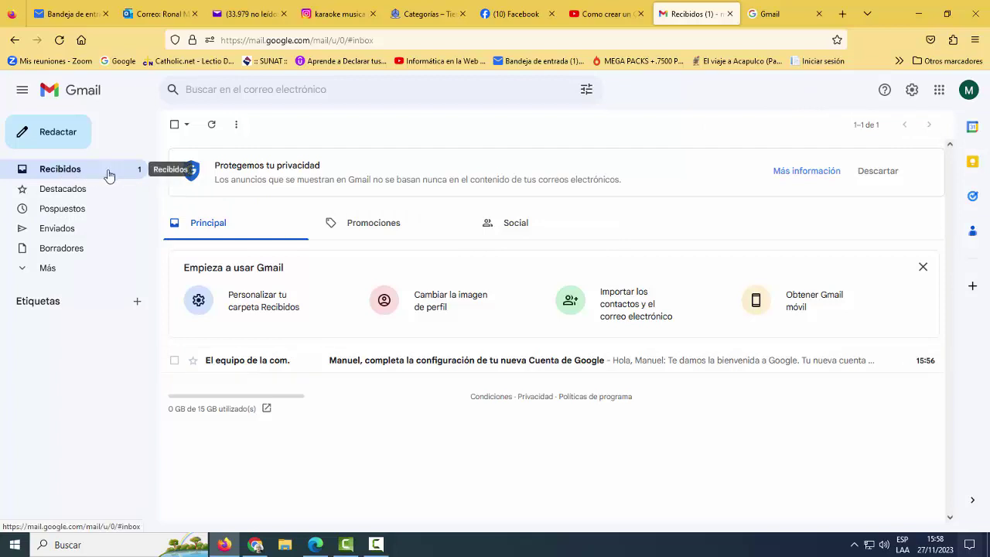
{"action": "left_click", "coordinate": [59, 192]}
{"action": "left_click", "coordinate": [47, 212]}
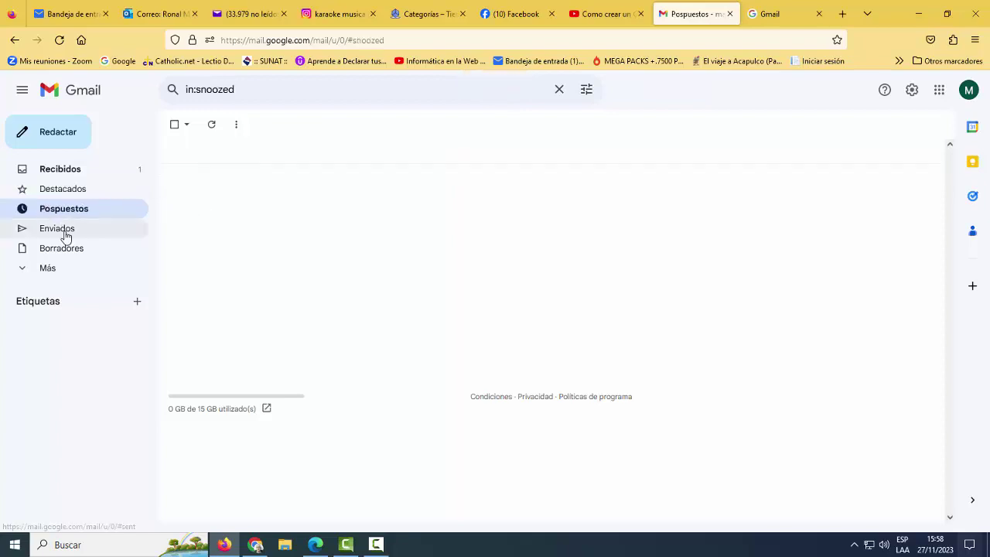
{"action": "left_click", "coordinate": [64, 234]}
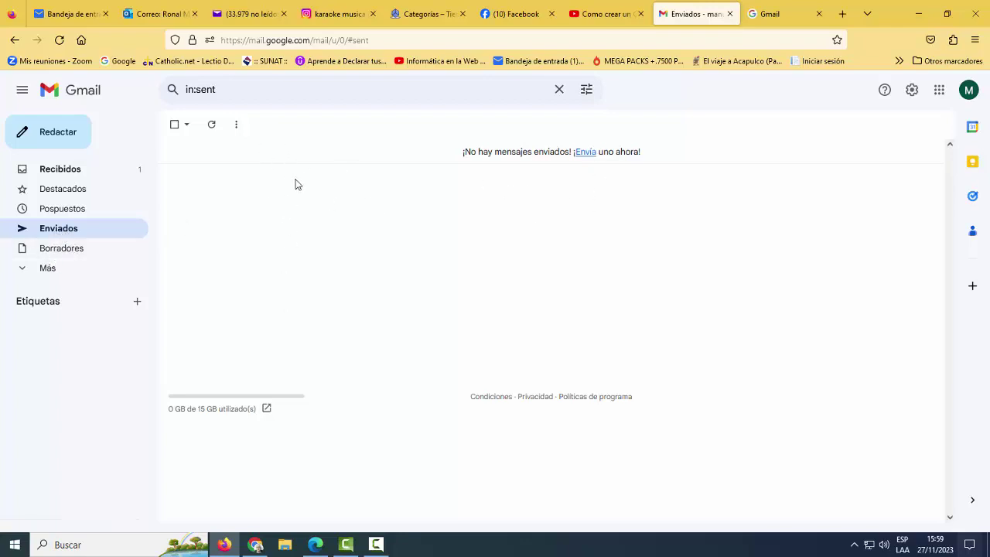
{"action": "left_click", "coordinate": [48, 254]}
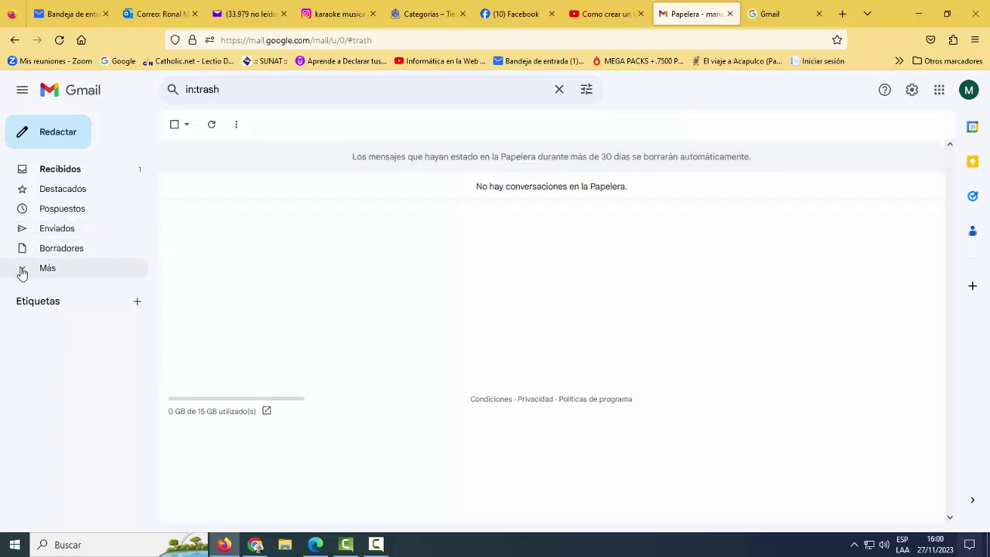
- Expand the extra folders to check Spam and Papelera, collapse them, and switch to Yahoo Mail
{"action": "left_click", "coordinate": [22, 270]}
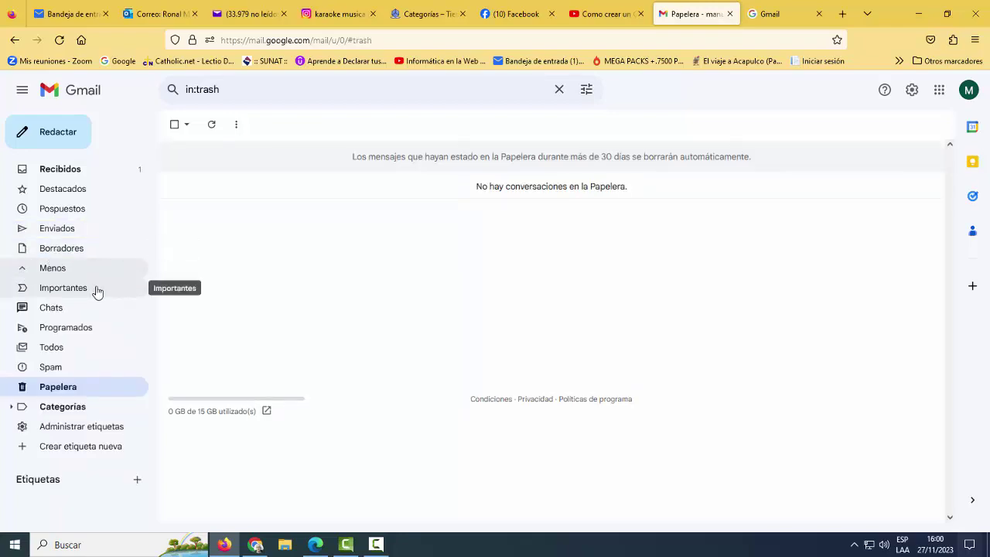
{"action": "left_click", "coordinate": [51, 369]}
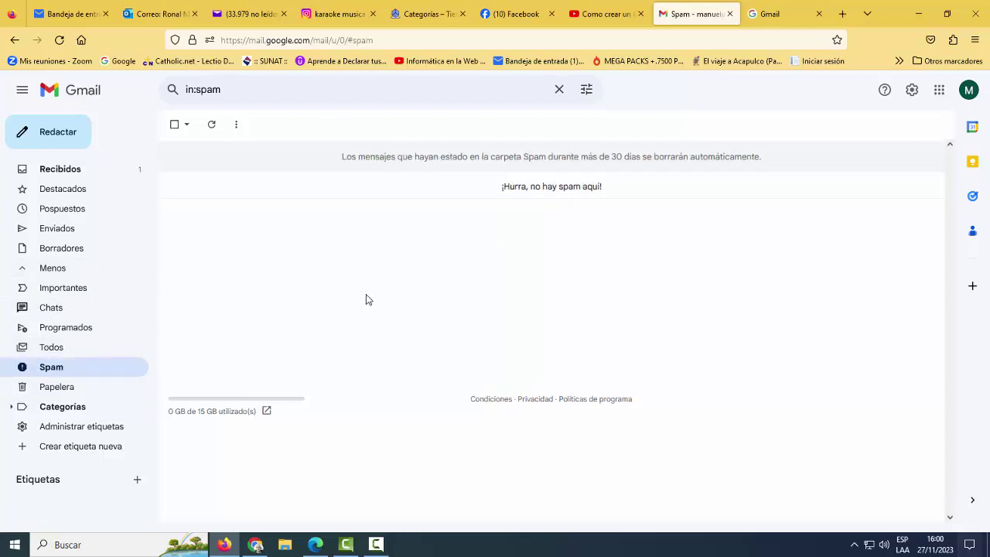
{"action": "left_click", "coordinate": [56, 391]}
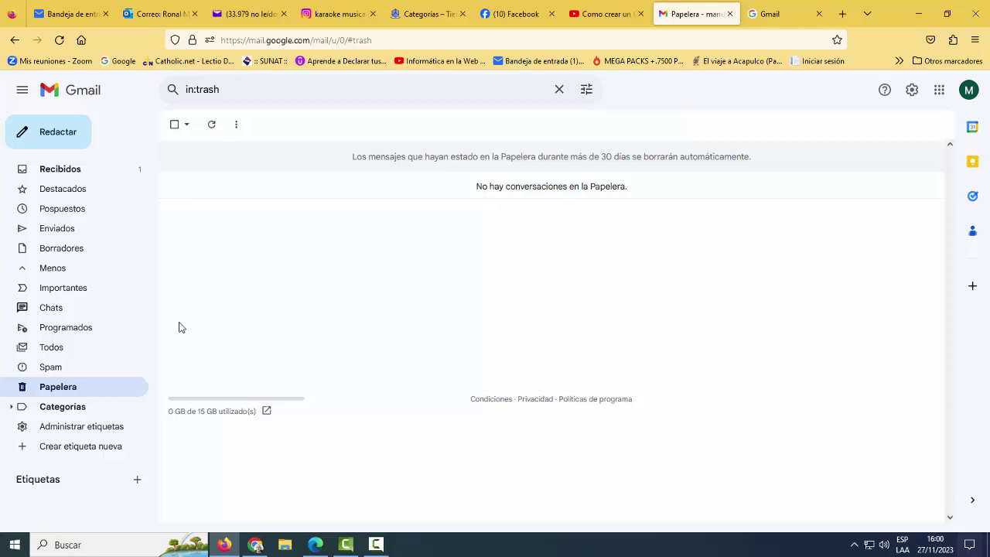
{"action": "left_click", "coordinate": [19, 271]}
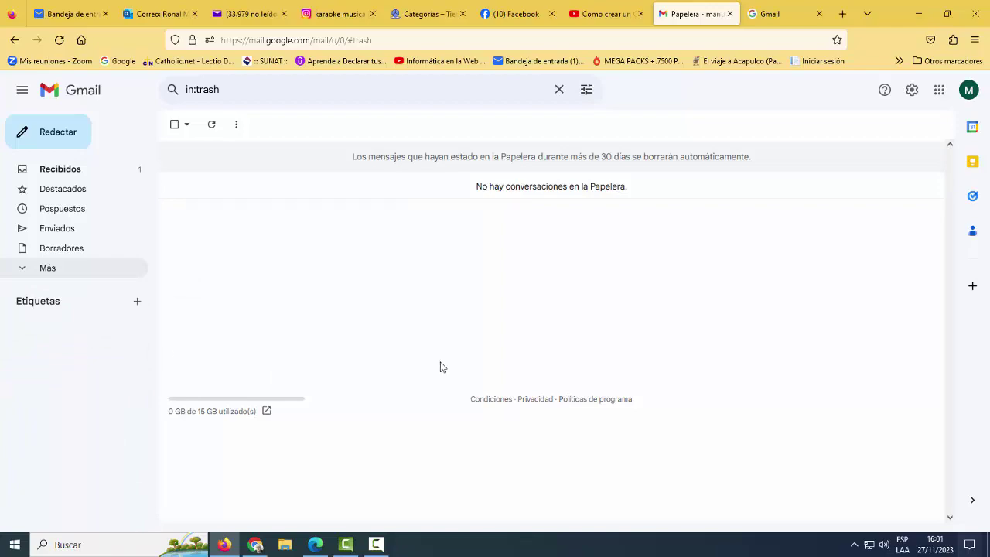
{"action": "left_click", "coordinate": [254, 546]}
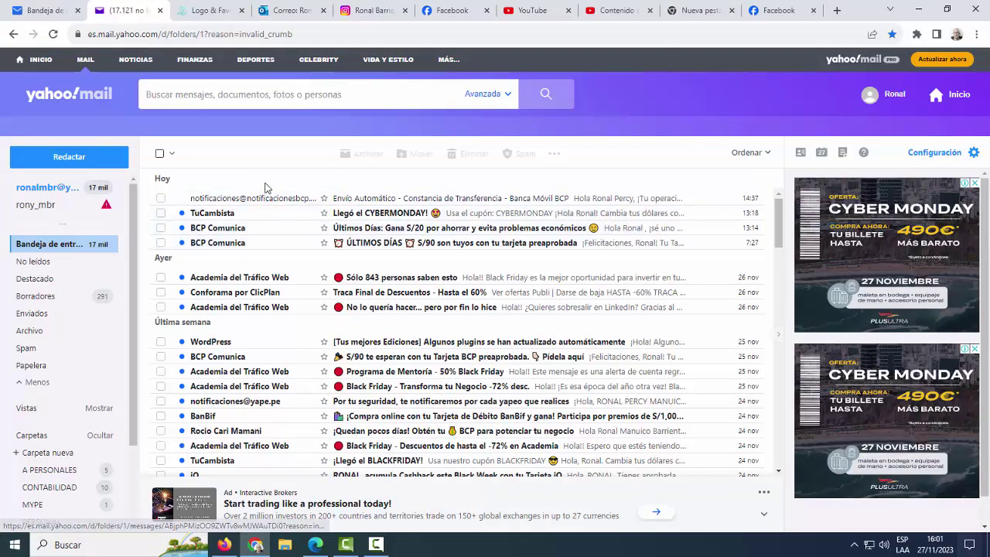
- Return Gmail to Recibidos, then start a blank new message in Yahoo Mail
{"action": "left_click", "coordinate": [224, 545]}
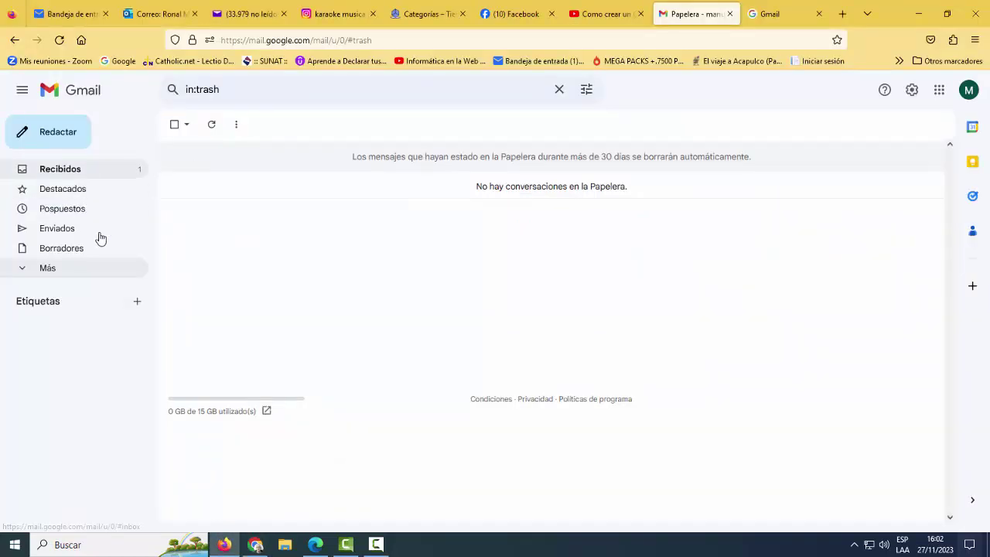
{"action": "left_click", "coordinate": [56, 170]}
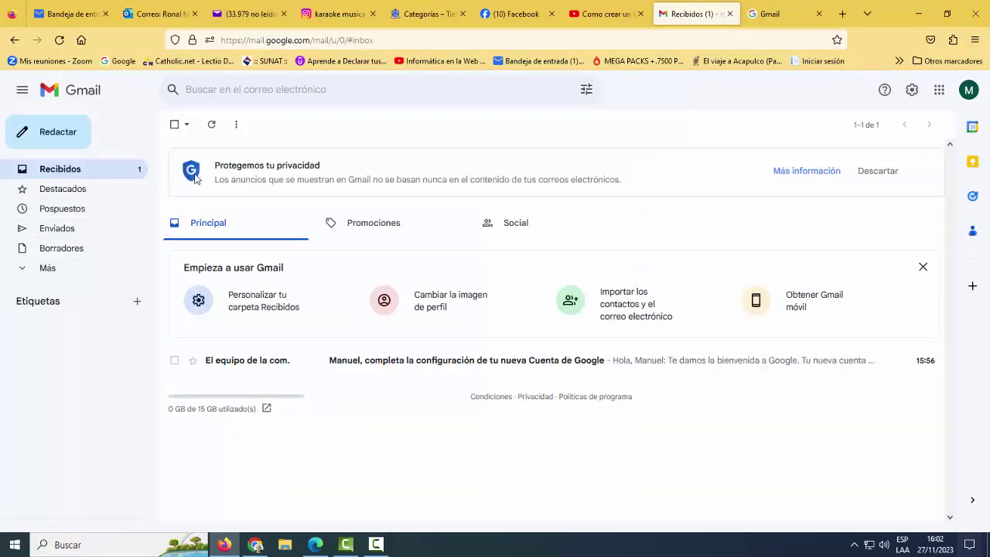
{"action": "left_click", "coordinate": [254, 545]}
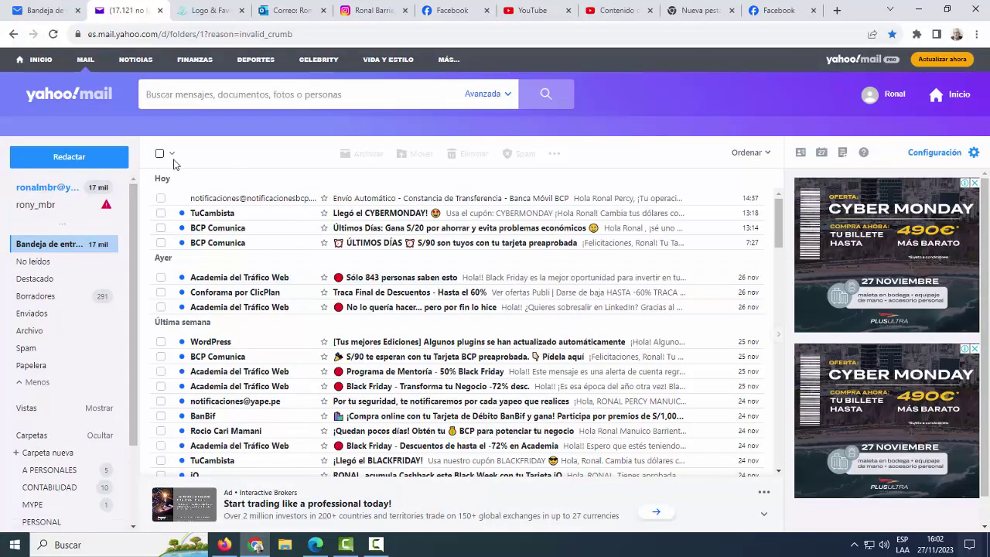
{"action": "left_click", "coordinate": [62, 157]}
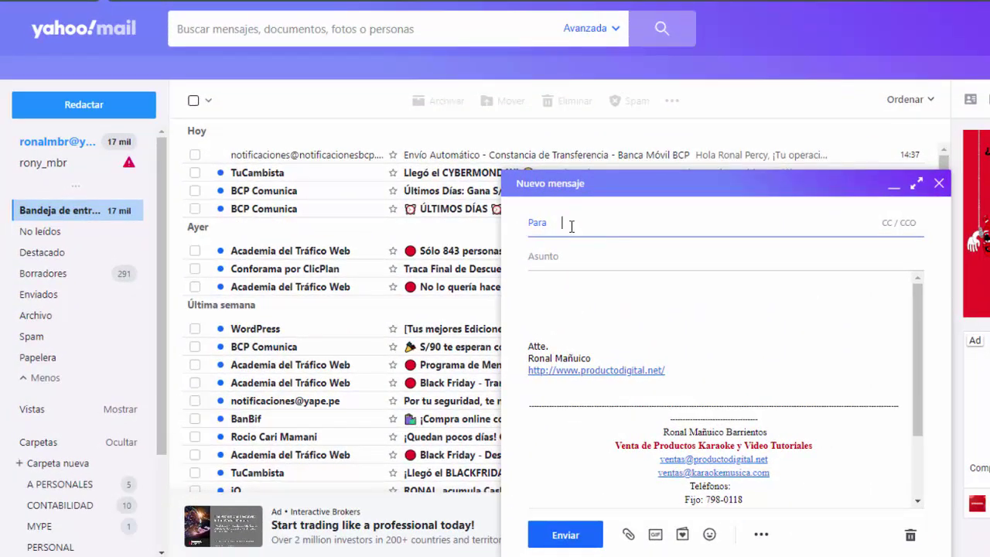
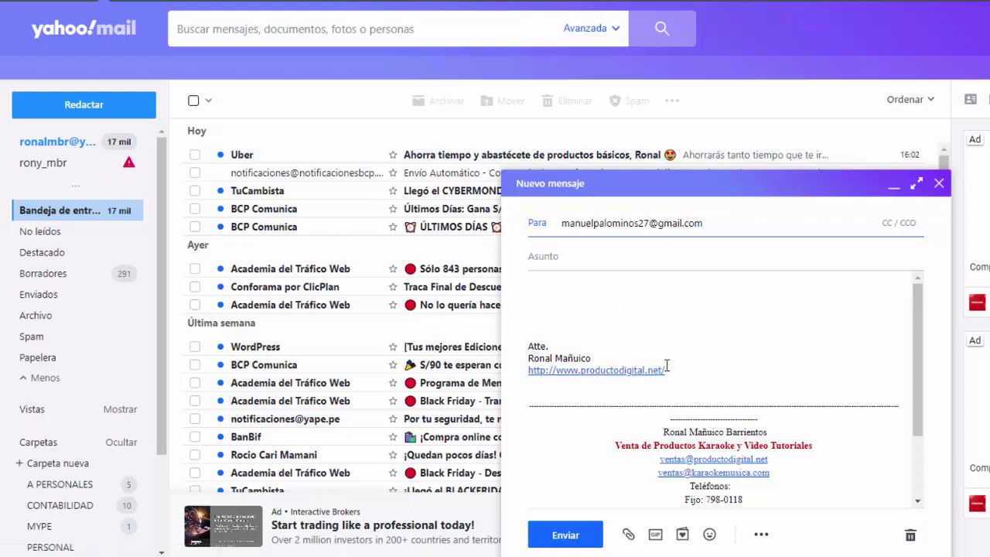
- Address the new Gmail account, subject 'Demostracion', body 'Gracias por tu respuesta', and send it
{"action": "left_click", "coordinate": [549, 284]}
{"action": "left_click", "coordinate": [545, 257]}
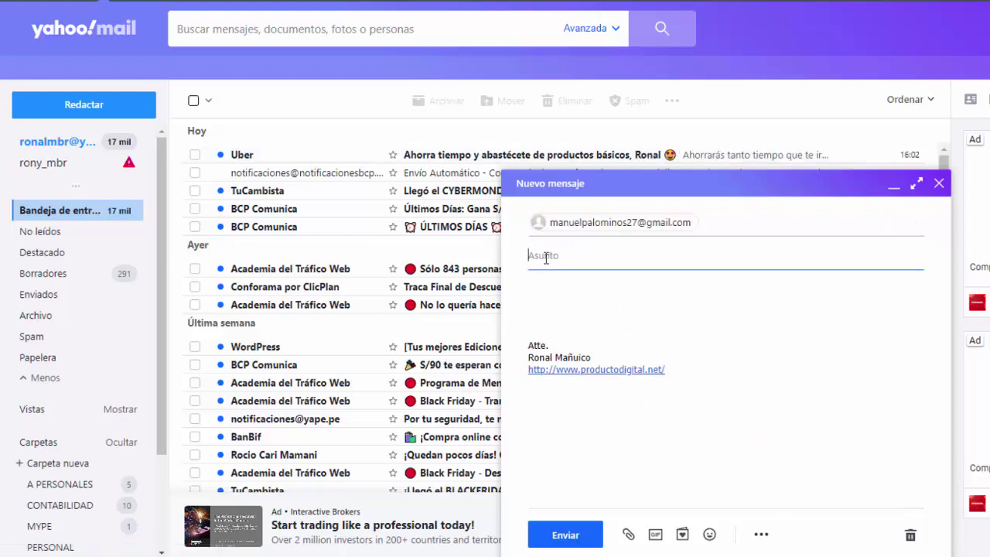
{"action": "type", "text": "Demostracion"}
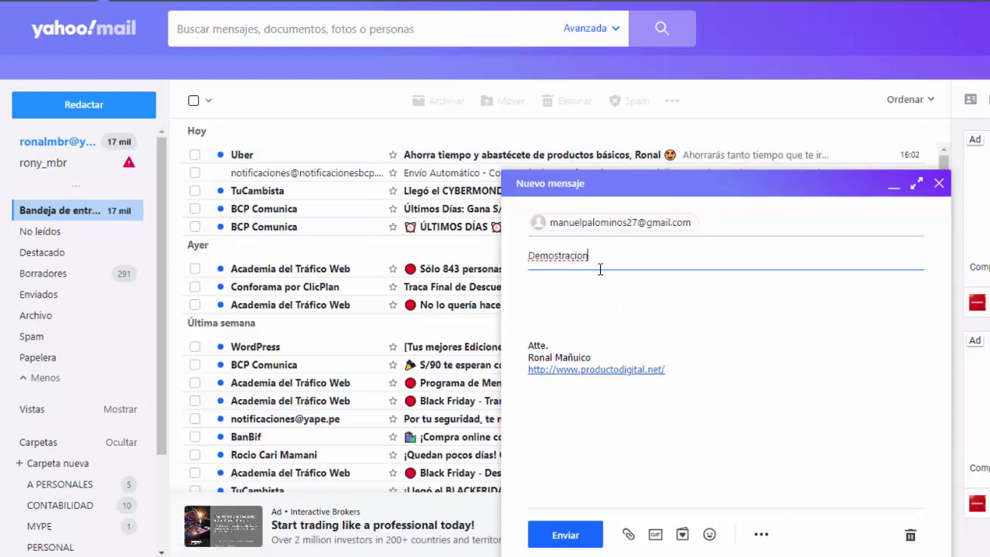
{"action": "left_click", "coordinate": [597, 294]}
{"action": "type", "text": "Gracias por tu respuesta"}
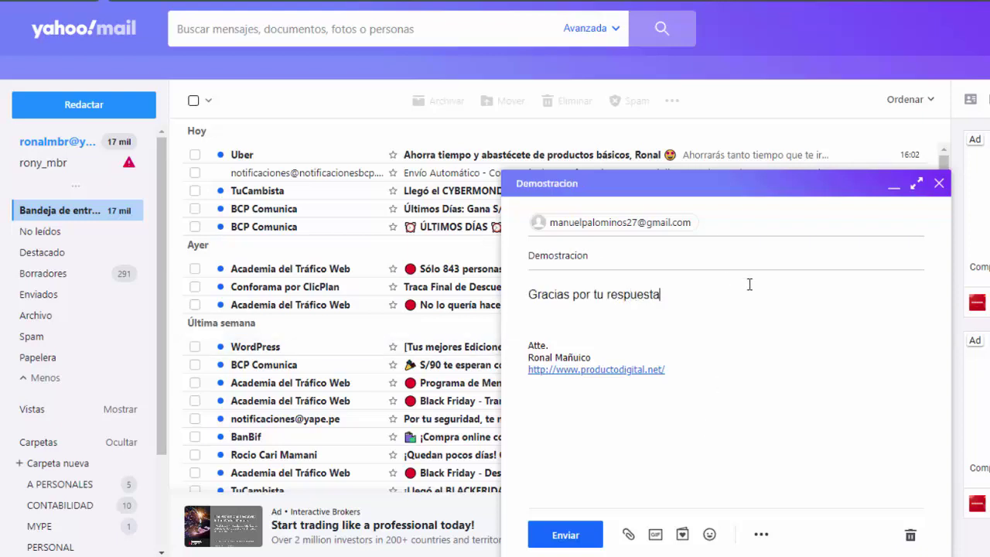
{"action": "left_click", "coordinate": [752, 353]}
{"action": "left_click", "coordinate": [552, 539]}
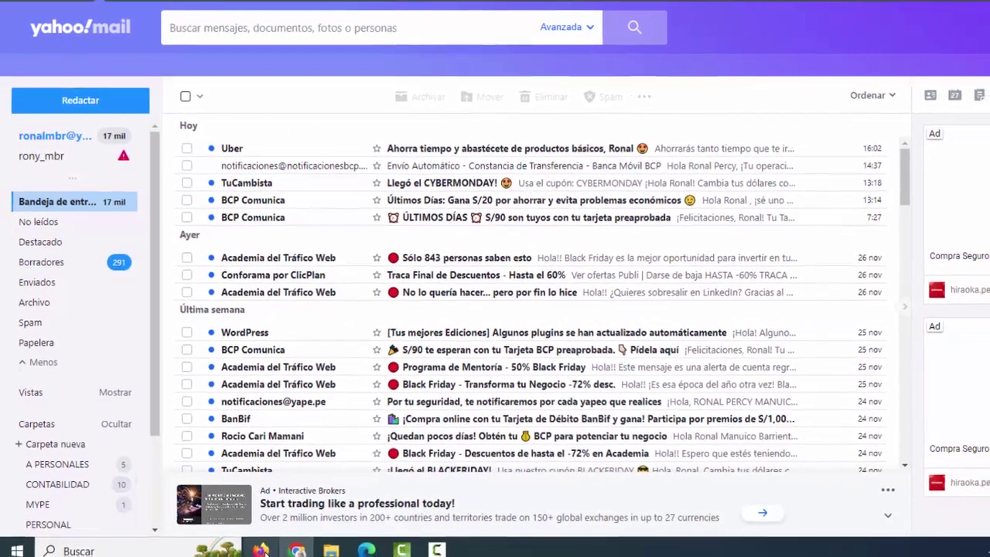
{"action": "mouse_move", "coordinate": [269, 556]}
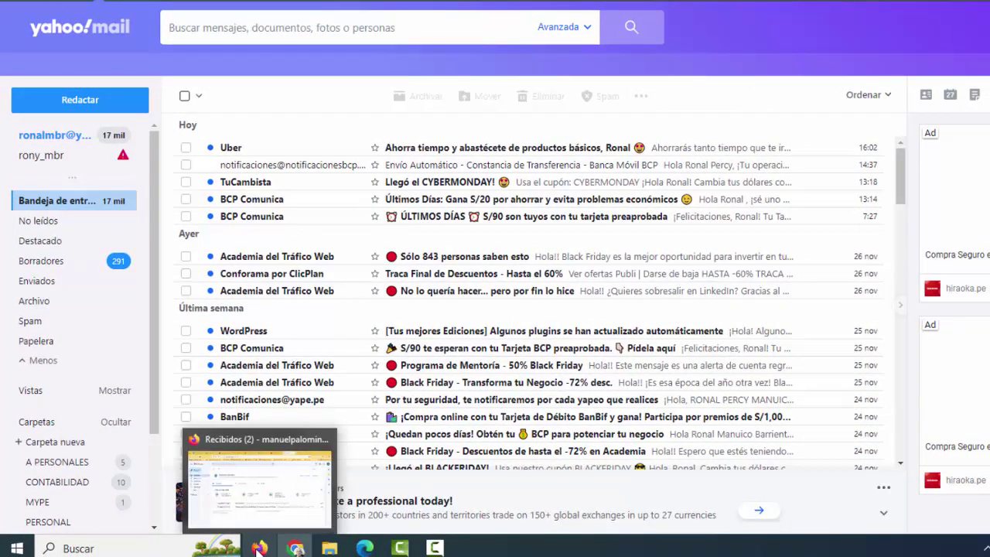
- Open the 'Demostracion' email in the Gmail window, then go back to Recibidos
{"action": "left_click", "coordinate": [257, 549]}
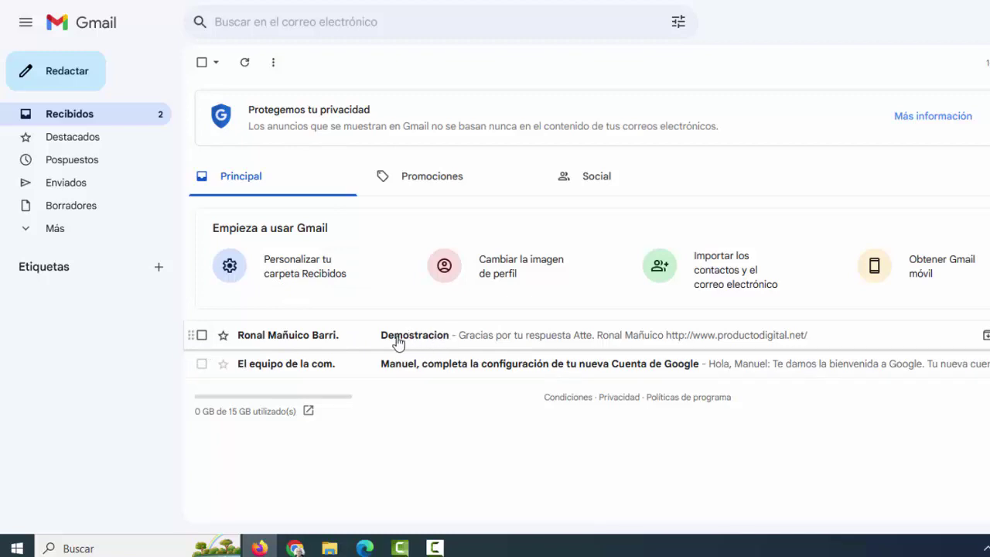
{"action": "left_click", "coordinate": [399, 340]}
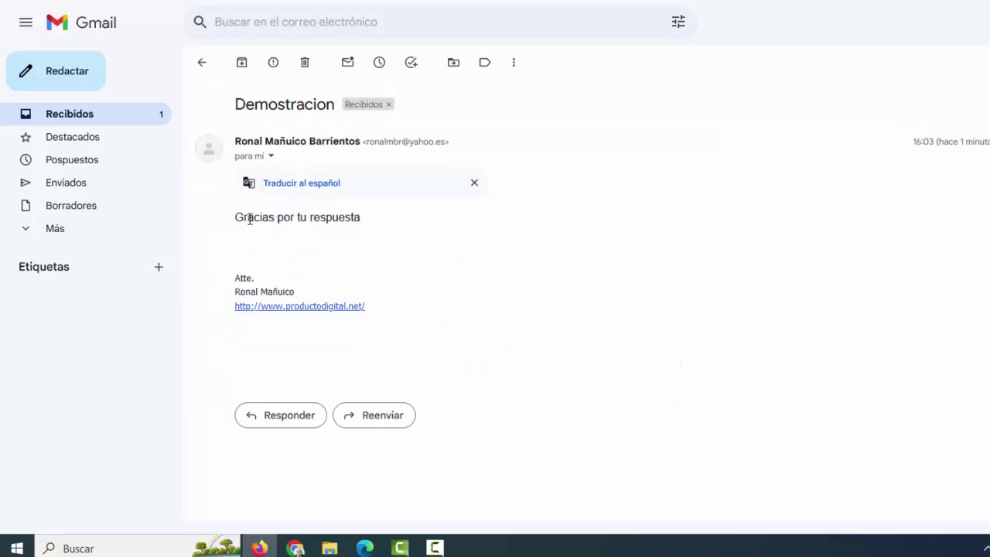
{"action": "left_click", "coordinate": [203, 67]}
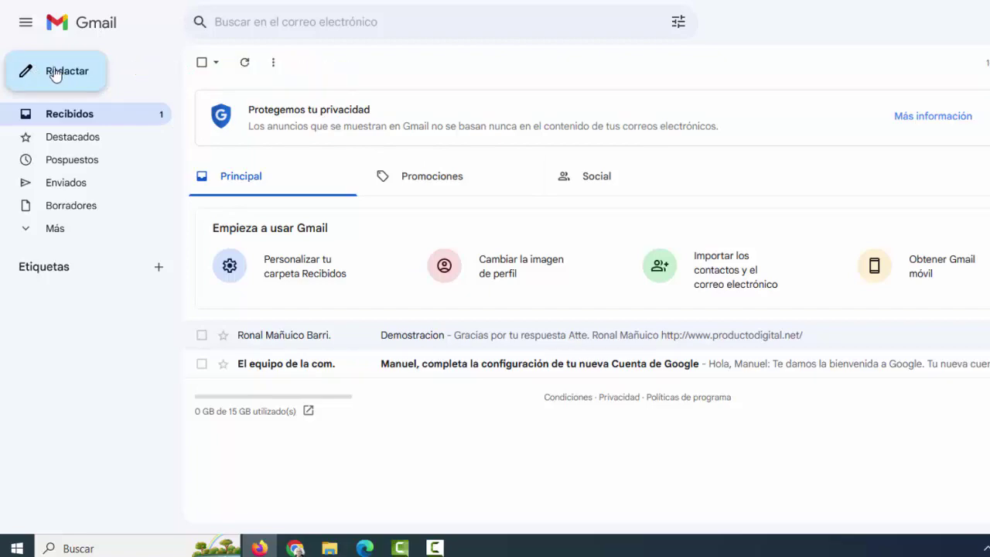
- Compose to the Yahoo address with subject 'Mucha suerte' and body 'te deseo mucha suerte amigo', then send
{"action": "left_click", "coordinate": [56, 74]}
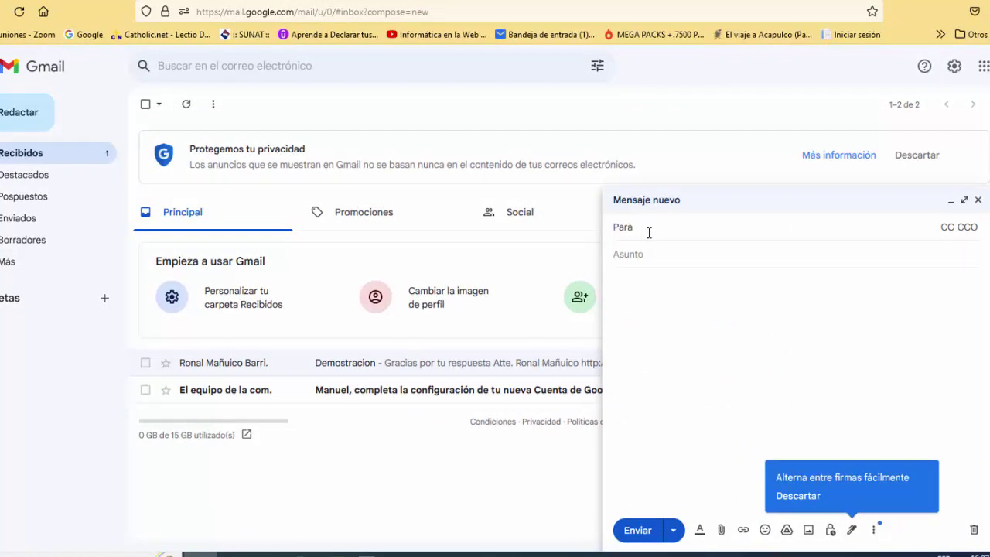
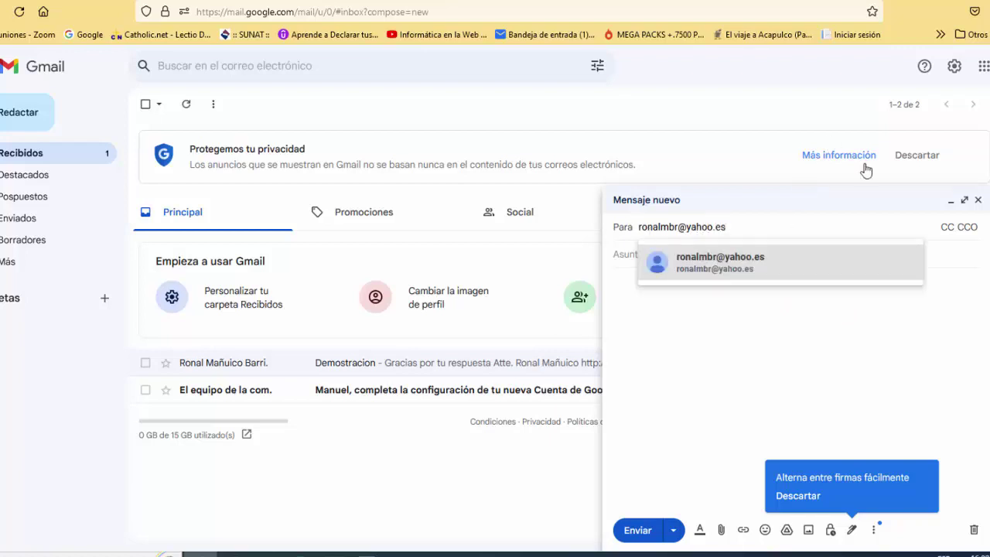
{"action": "key", "text": "Tab"}
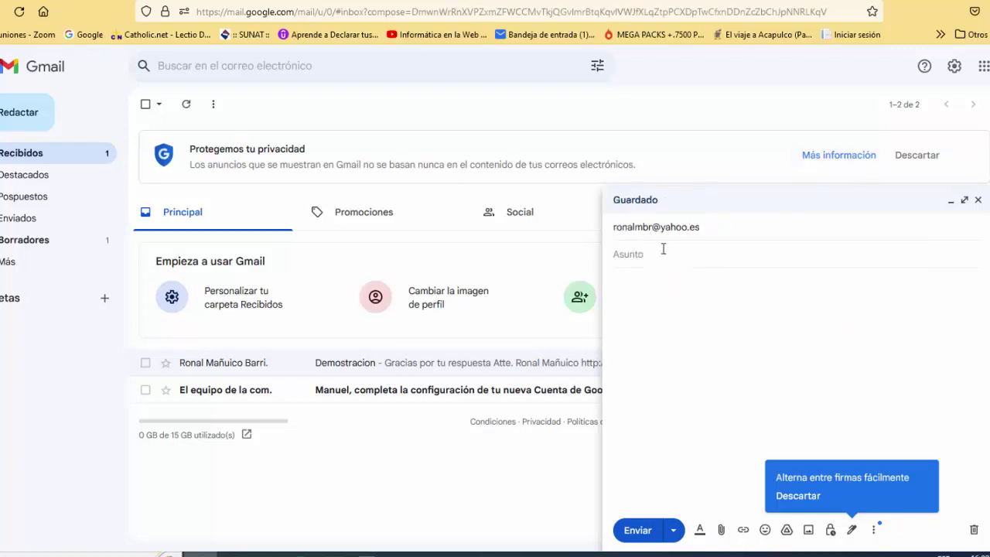
{"action": "type", "text": "Much"}
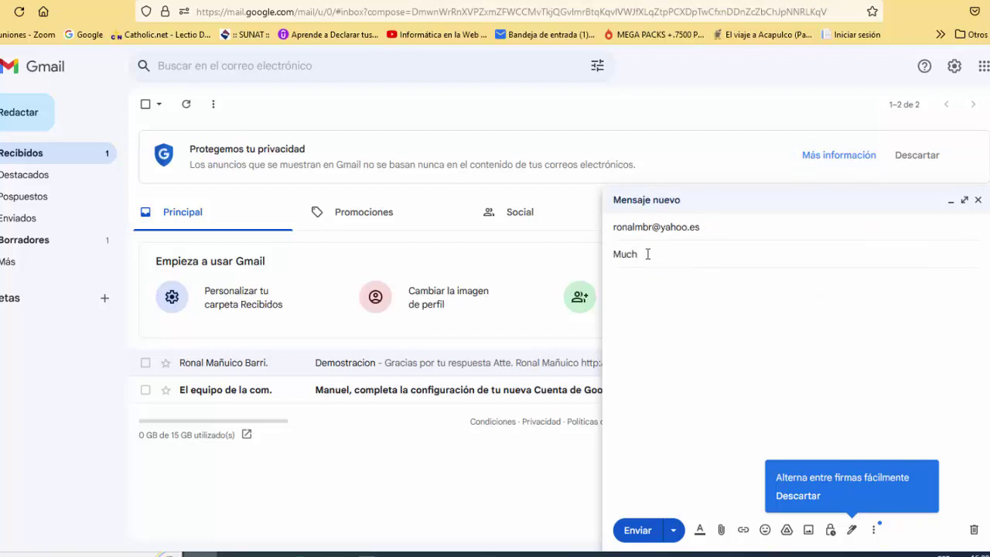
{"action": "type", "text": "a suerte"}
{"action": "left_click", "coordinate": [634, 325]}
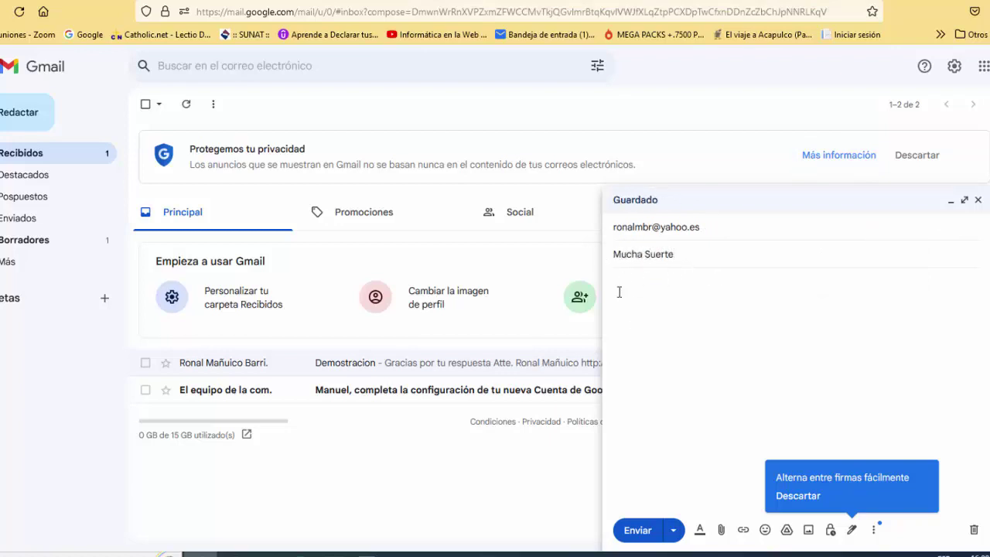
{"action": "type", "text": "te deseo mucha "}
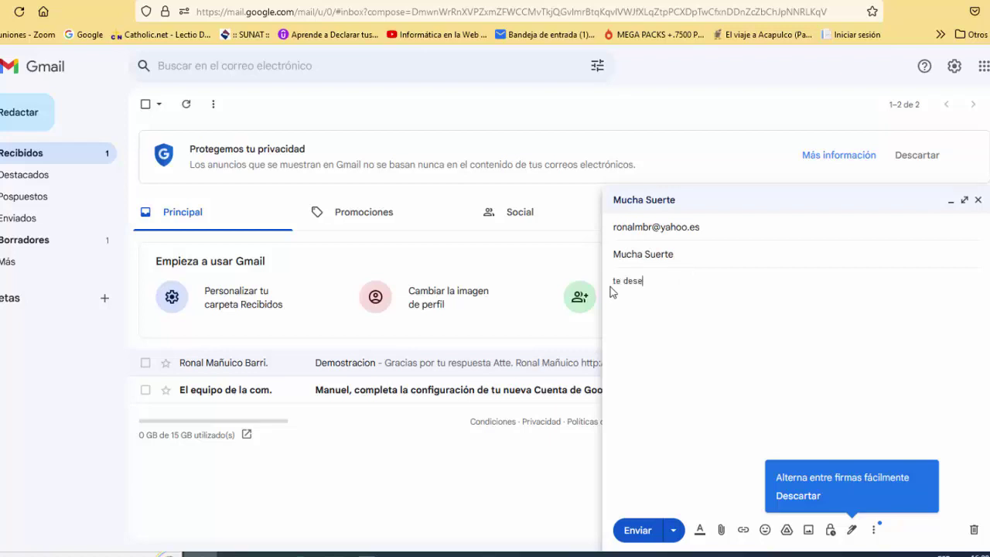
{"action": "type", "text": "suerte amigo"}
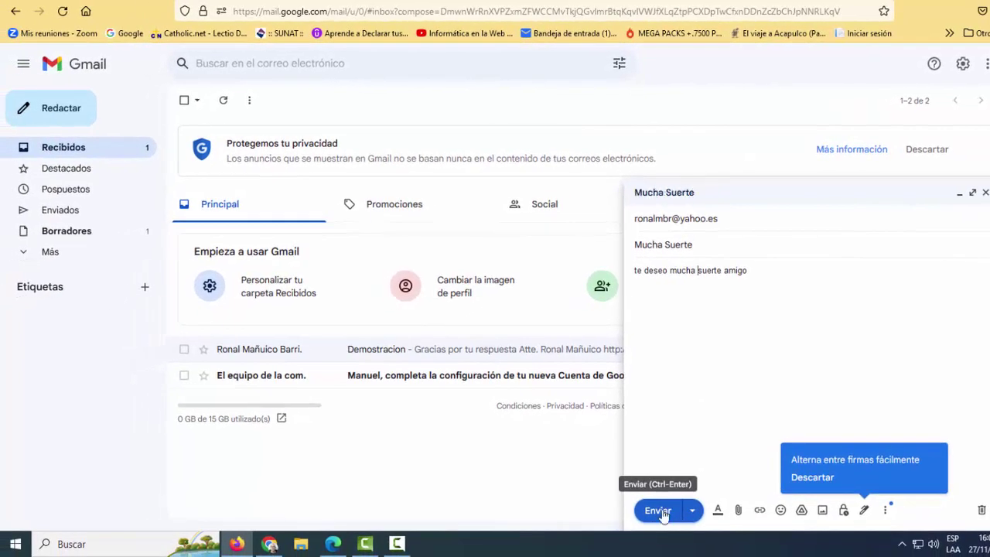
{"action": "left_click", "coordinate": [659, 510]}
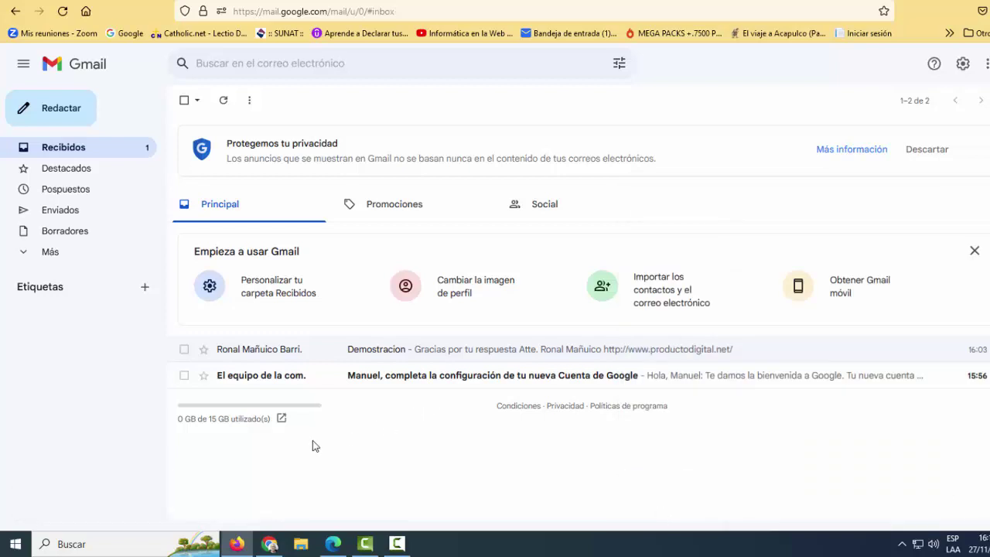
- Read the 'Mucha Suerte' email in Yahoo Mail, then return to the Gmail window
{"action": "mouse_move", "coordinate": [269, 545]}
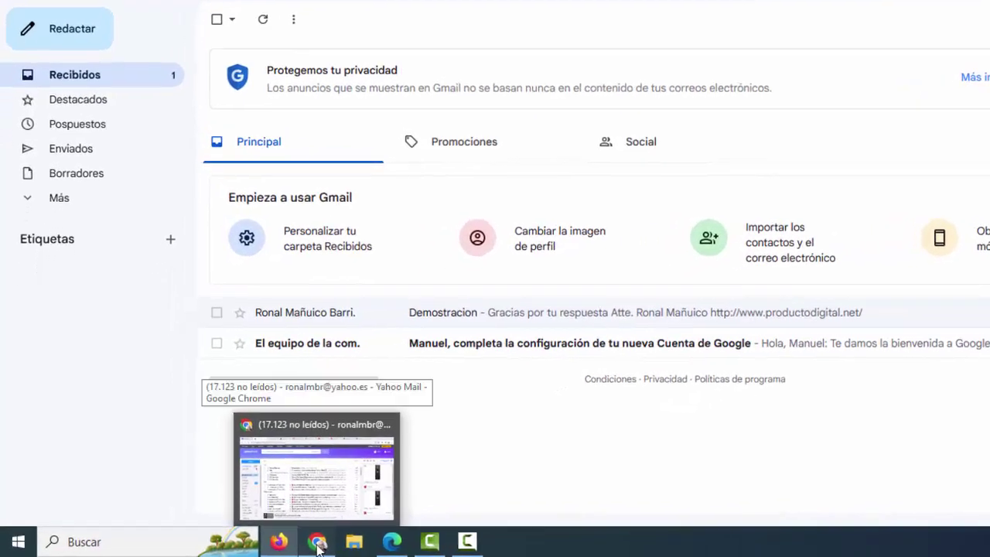
{"action": "left_click", "coordinate": [317, 545]}
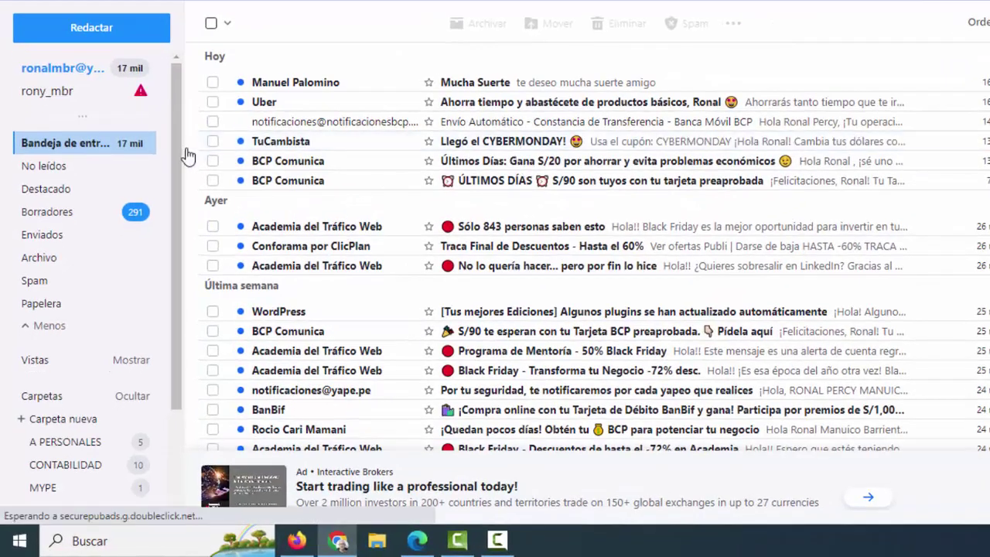
{"action": "left_click", "coordinate": [469, 86]}
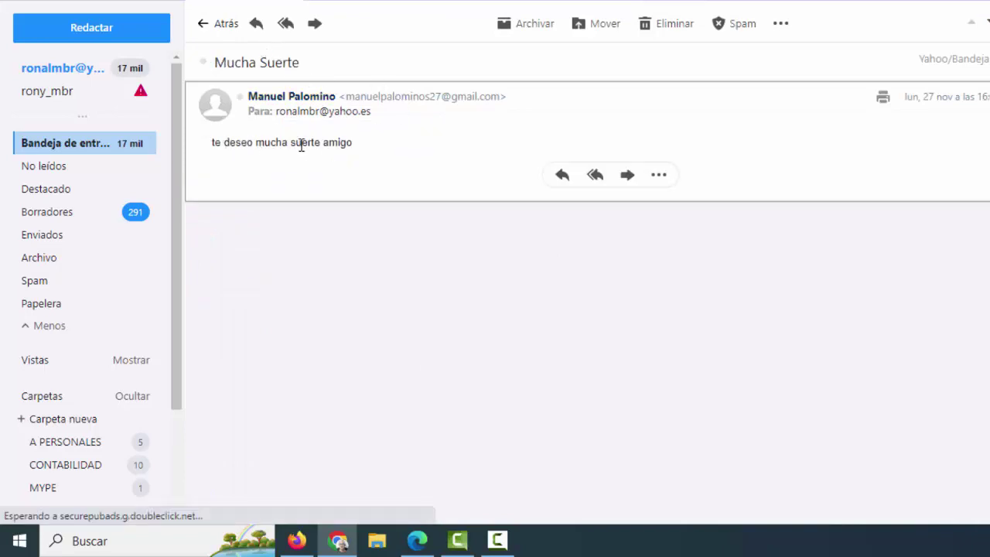
{"action": "left_click", "coordinate": [294, 542]}
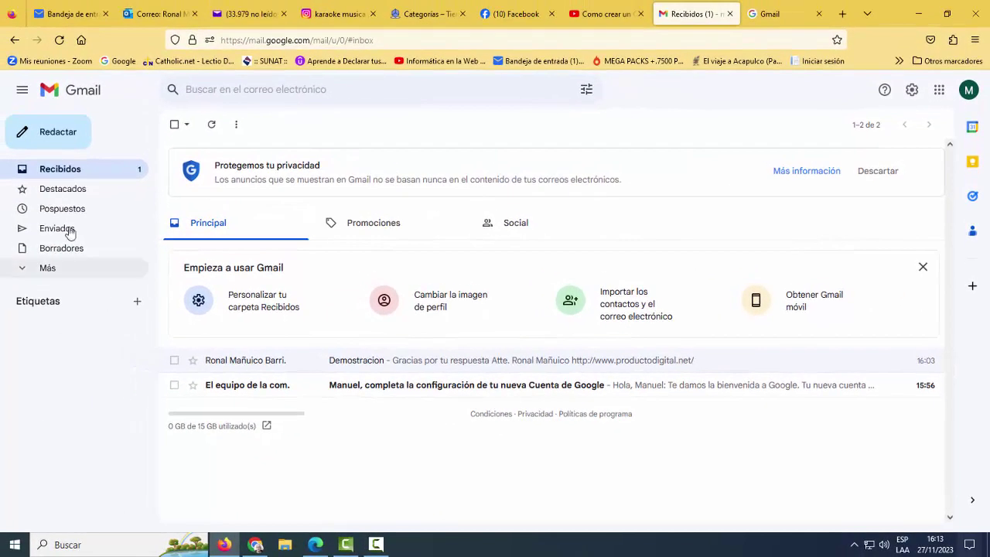
- Open a blank Redactar window in Gmail and expand the sidebar with Más
{"action": "left_click", "coordinate": [53, 134]}
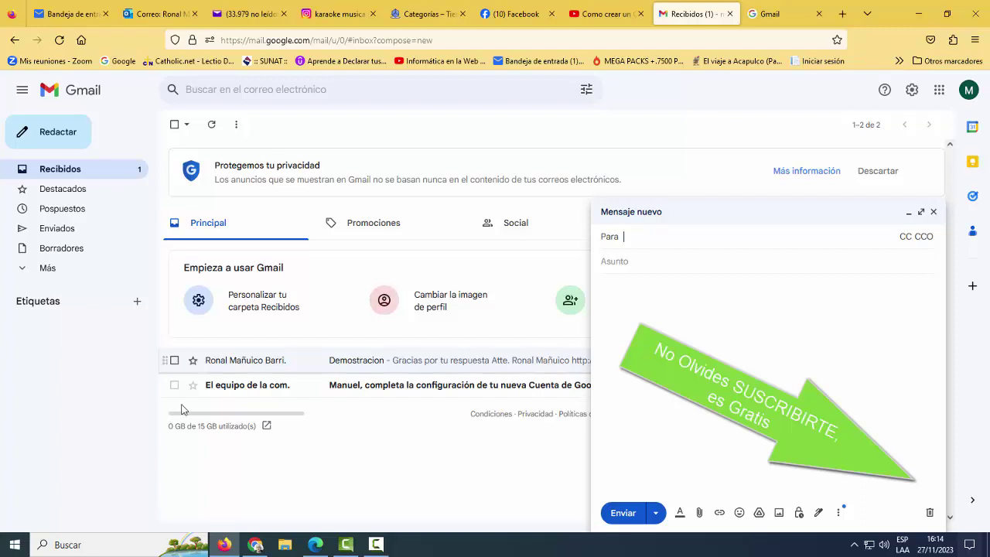
{"action": "left_click", "coordinate": [23, 268]}
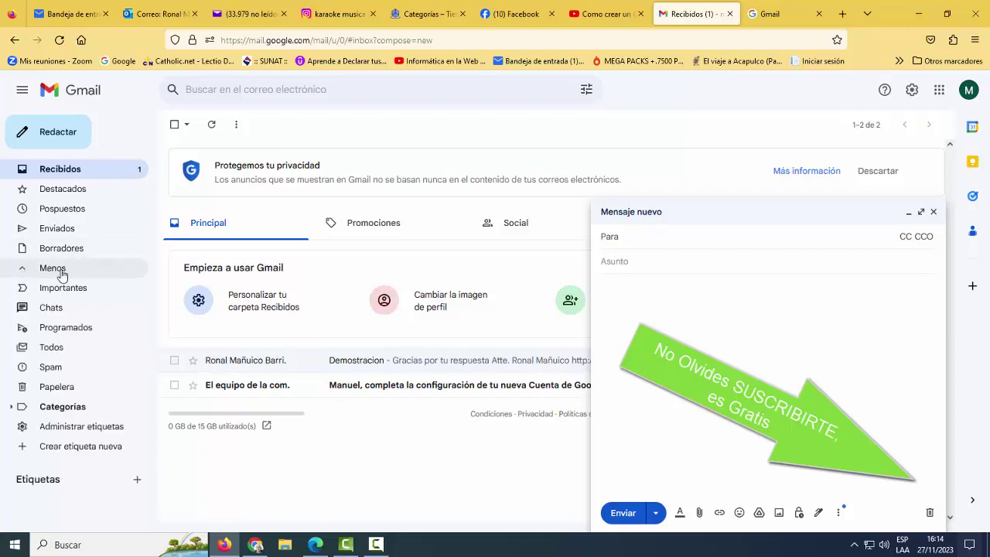